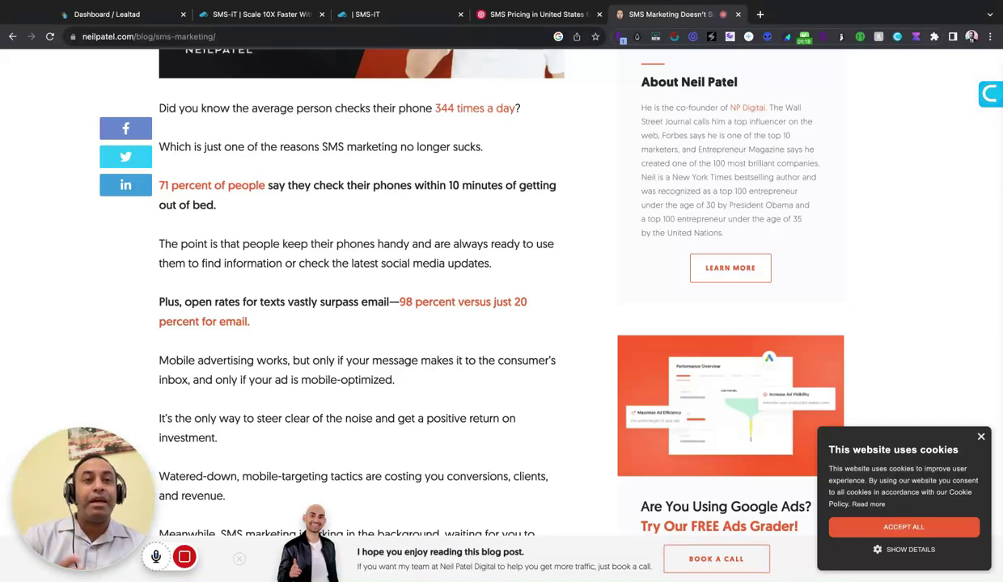
Look over the SMS-iT website and its Active Numbers page alongside Twilio's US SMS pricing page.
left_click(264, 16)
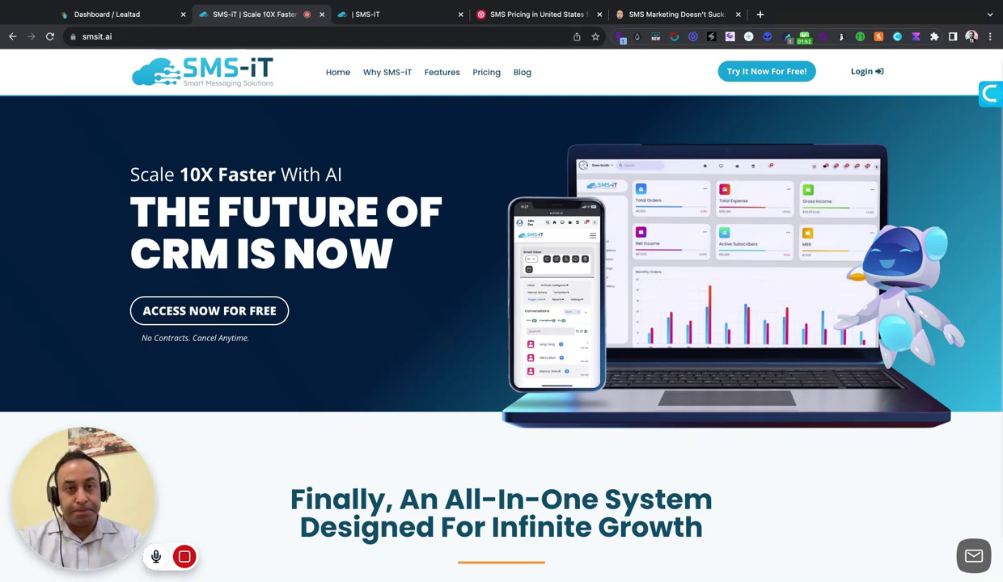
left_click(522, 14)
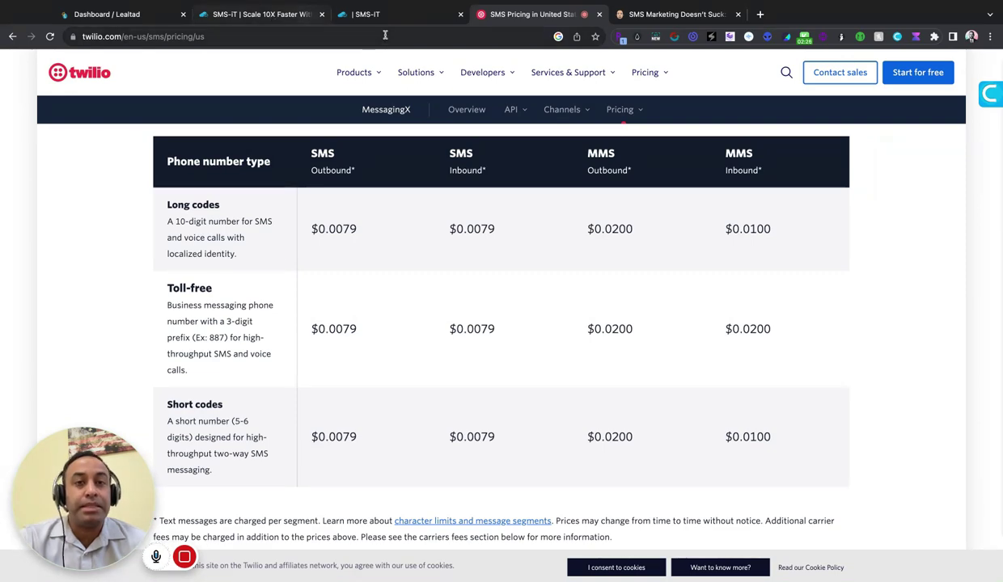
left_click(267, 14)
left_click(384, 16)
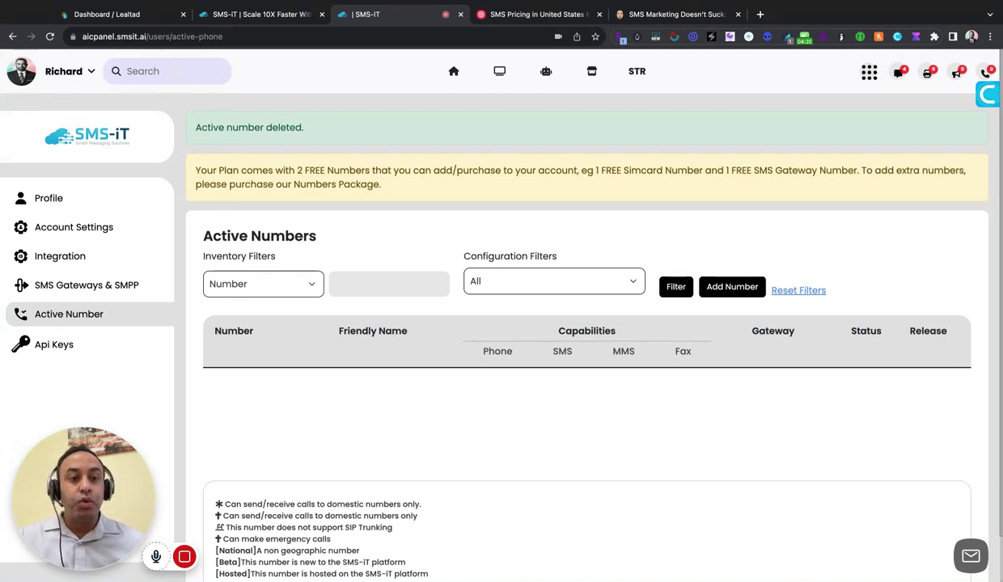
left_click(511, 13)
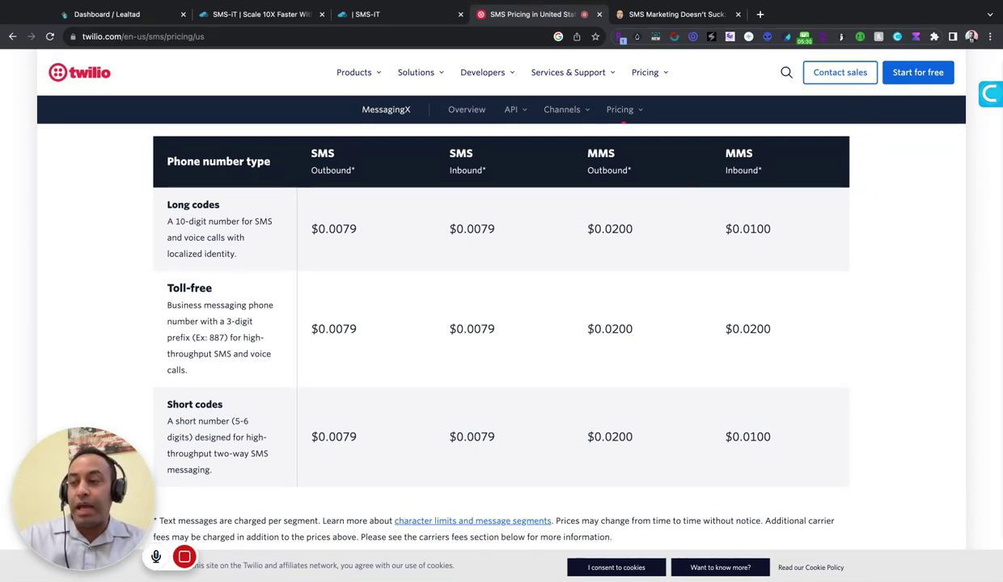
In the SMS-iT dashboard, connect a SIM card as an SMS gateway by going through the Android app setup instructions.
left_click(414, 20)
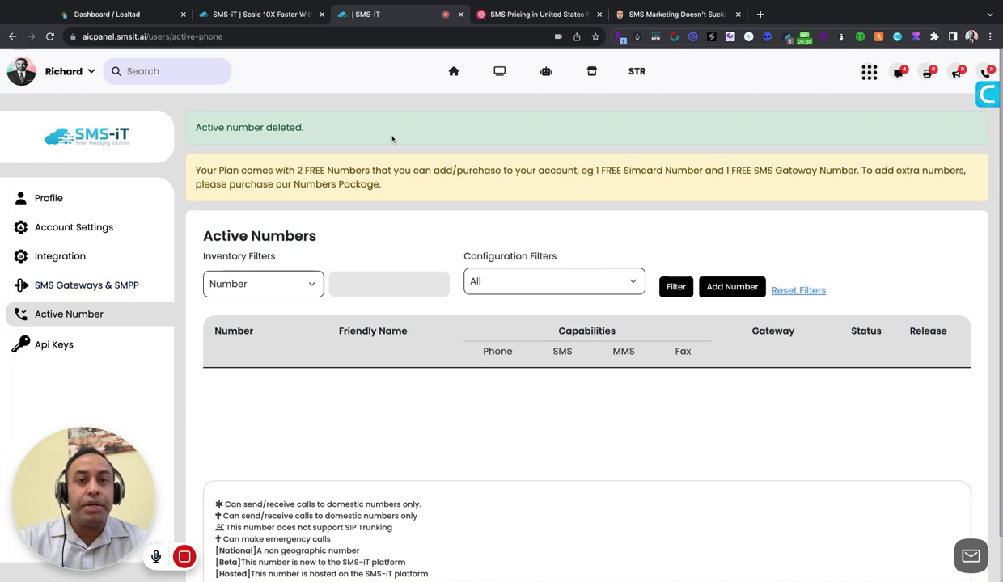
left_click(459, 77)
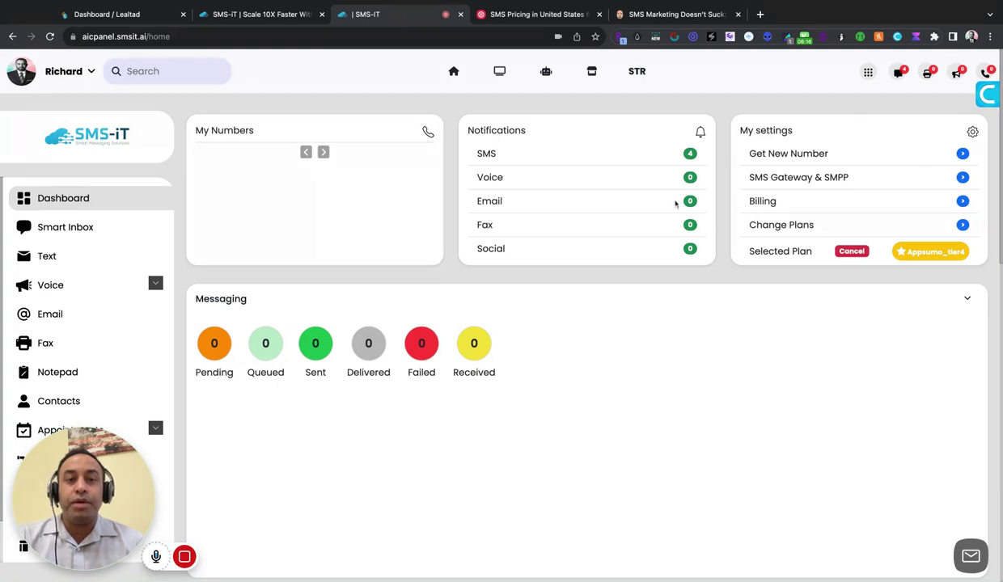
left_click(962, 178)
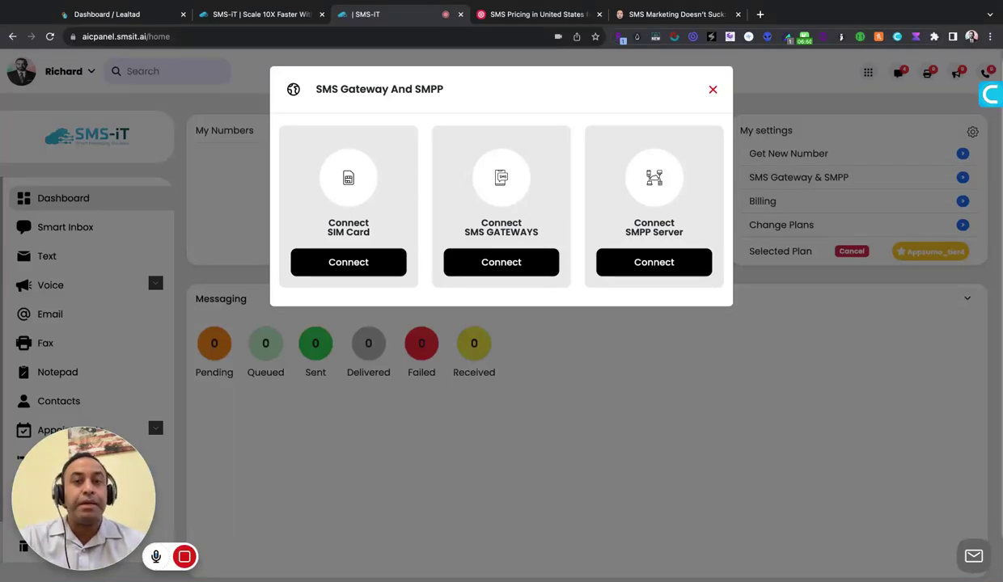
left_click(371, 263)
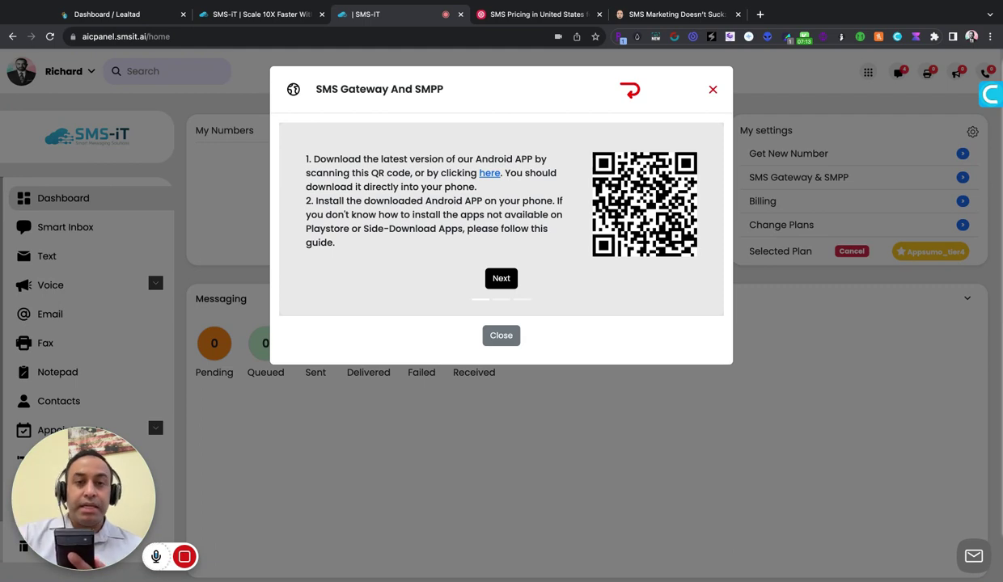
left_click(502, 278)
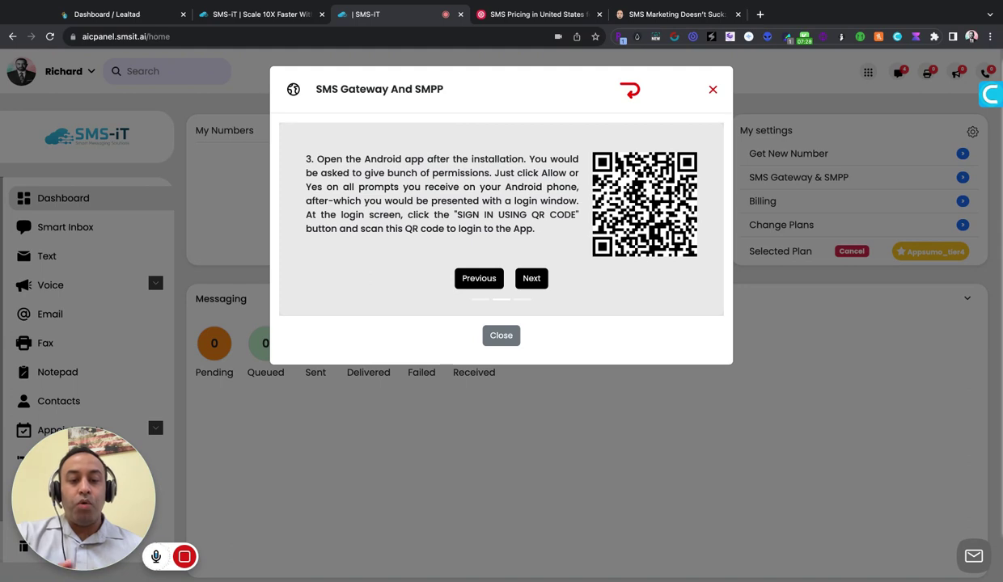
left_click(537, 278)
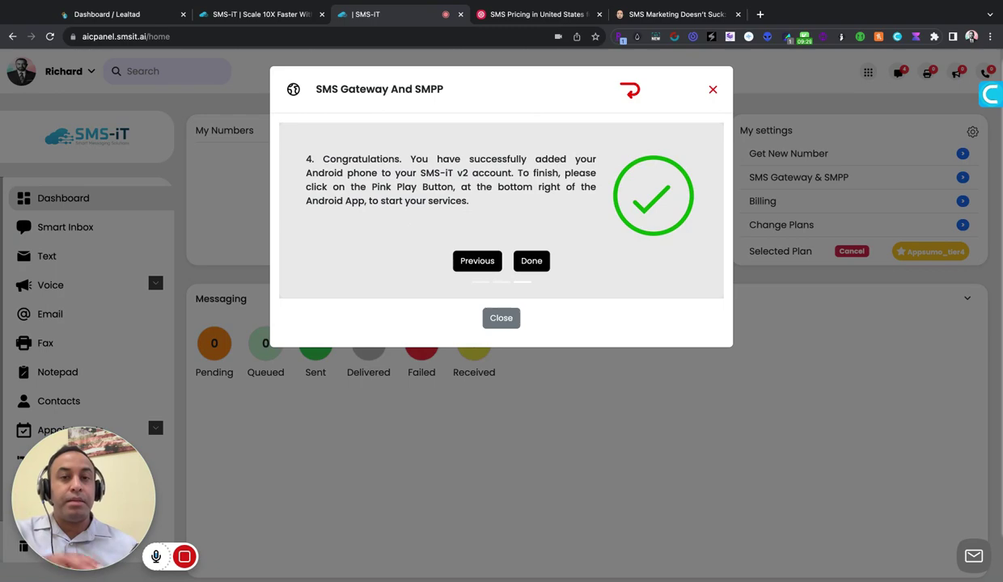
left_click(712, 90)
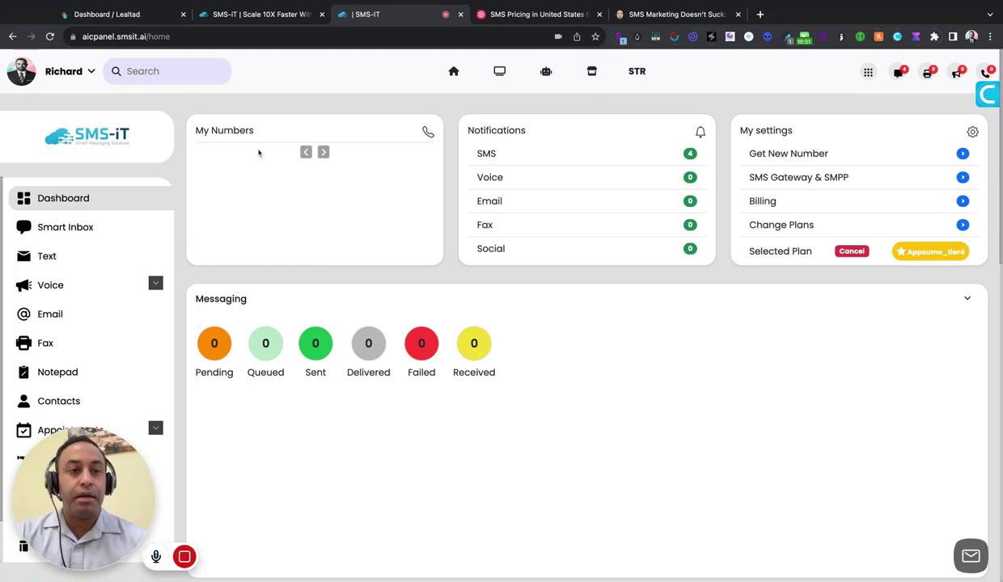
Open the account's active numbers list to check the connected SIM card number.
left_click(93, 78)
left_click(63, 94)
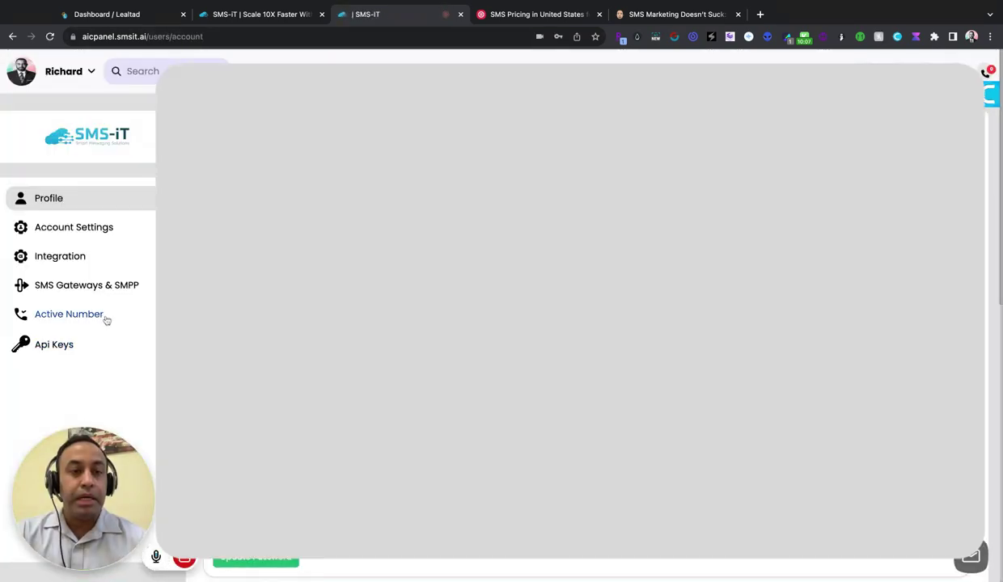
left_click(105, 318)
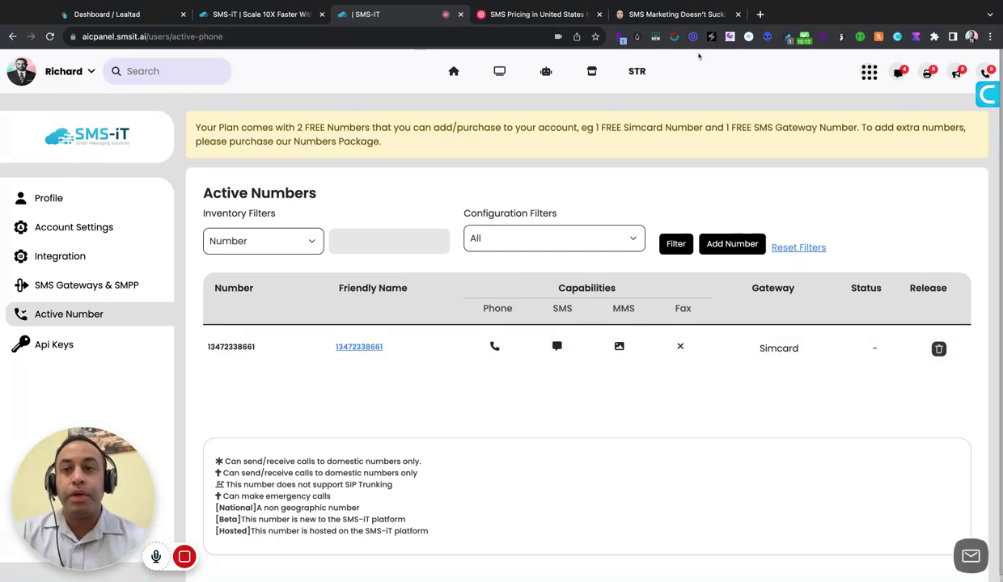
Start a new text message and choose the Family group as its recipients.
left_click(871, 75)
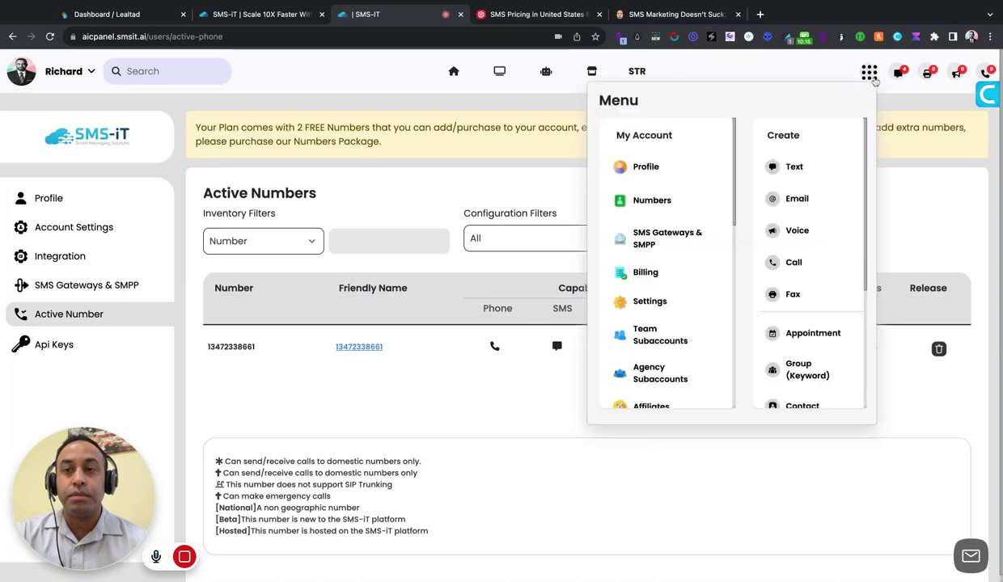
left_click(791, 167)
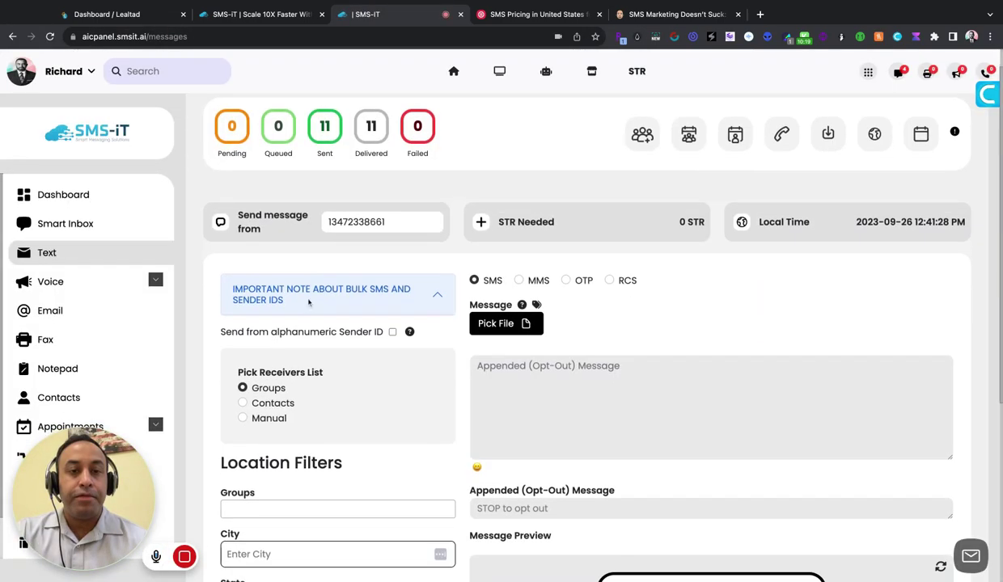
scroll(309, 300, "down", 5)
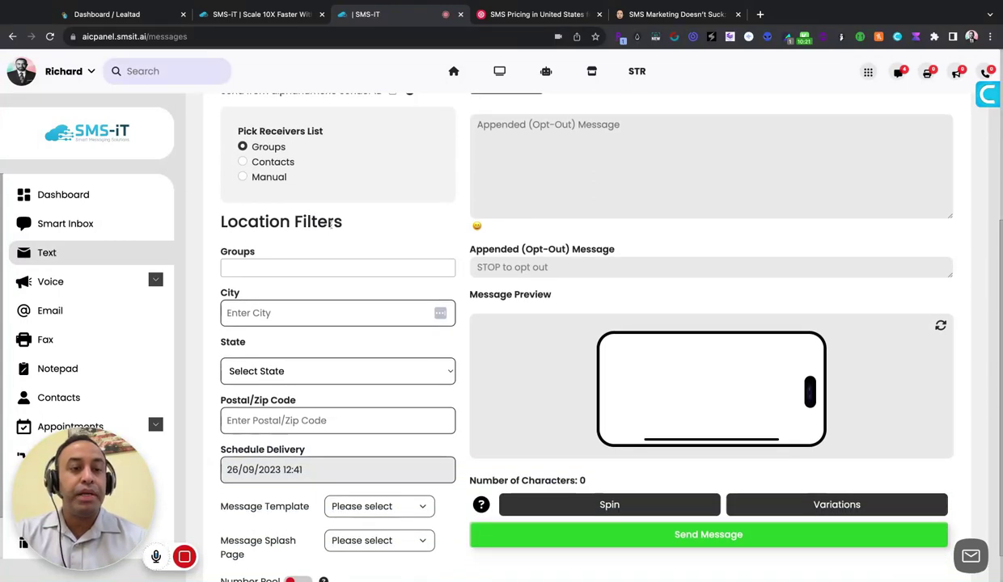
left_click(322, 267)
left_click(289, 324)
Schedule the message's delivery for 26/09/2023 at 12:44.
scroll(300, 322, "down", 2)
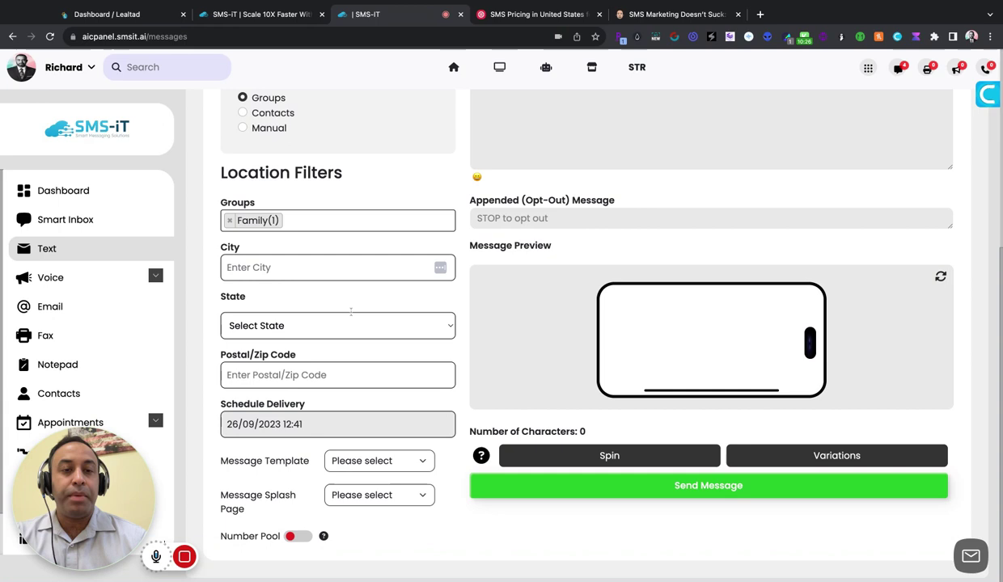
left_click(368, 431)
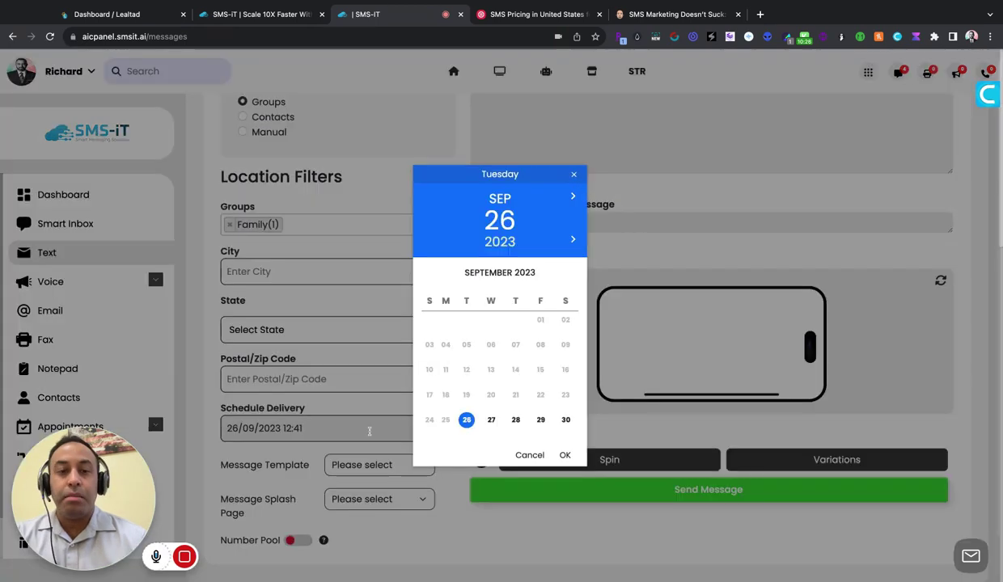
left_click(564, 454)
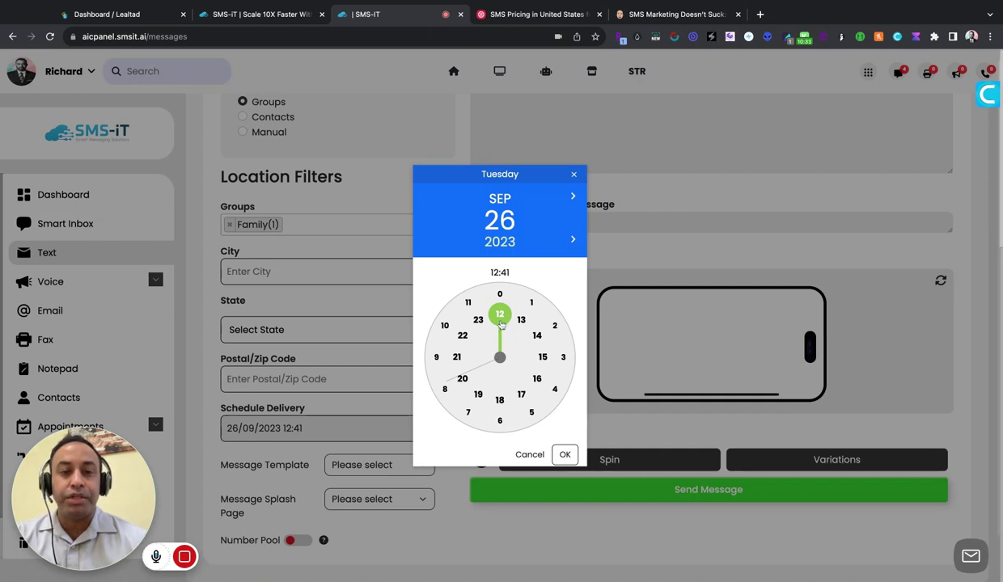
left_click(564, 454)
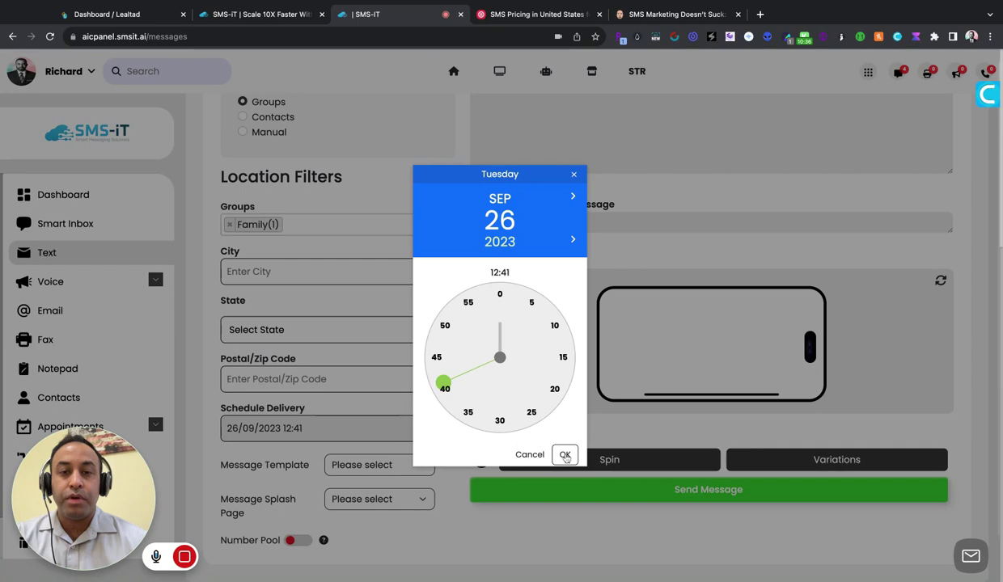
left_click(438, 376)
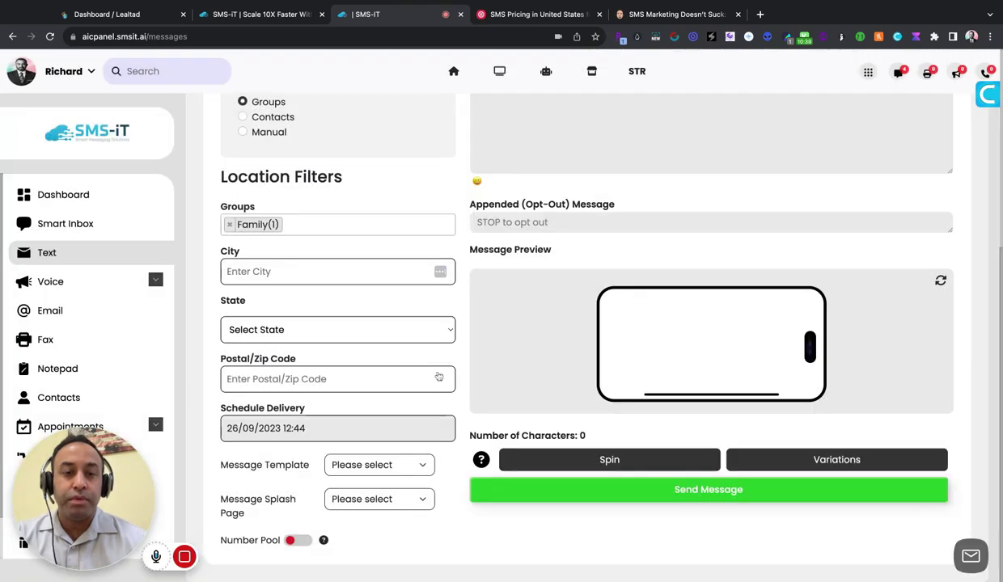
Write the message text "Yay! My business has text message marketing".
scroll(520, 317, "up", 3)
scroll(521, 317, "up", 1)
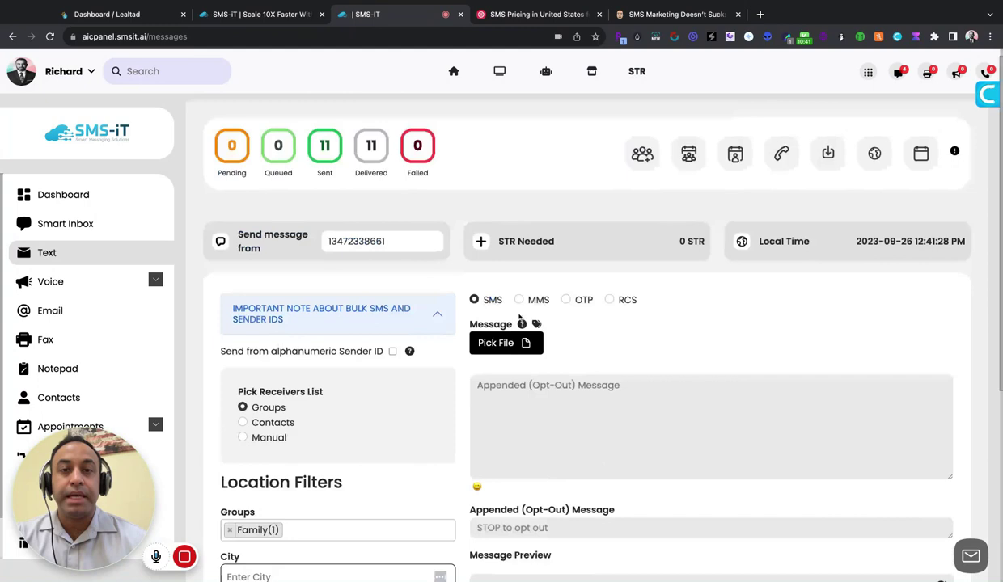
left_click(521, 407)
type("Yay")
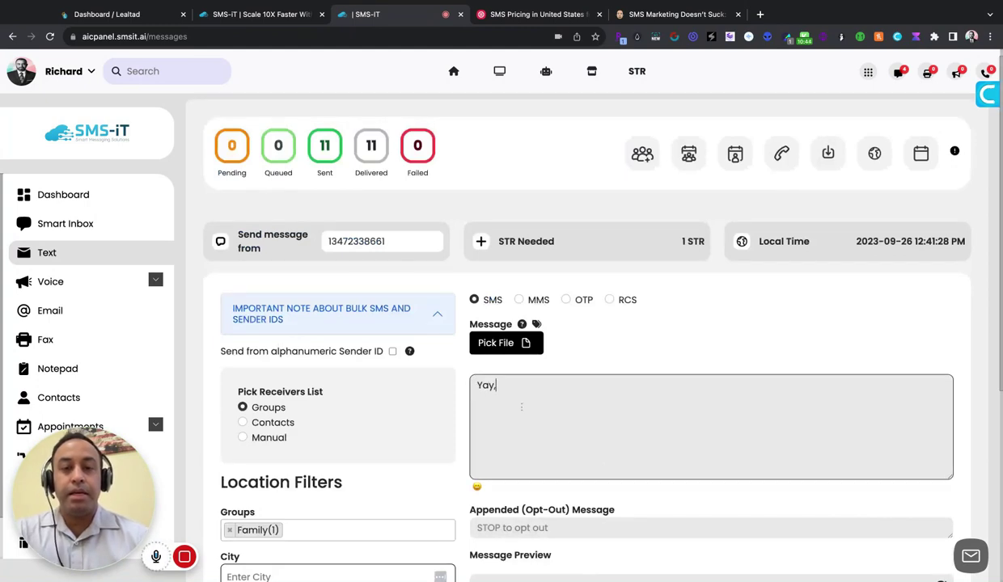
type("! My business has text message marketing")
Review the composed SMS with its preview and delivery settings, and submit it for sending.
scroll(635, 388, "down", 3)
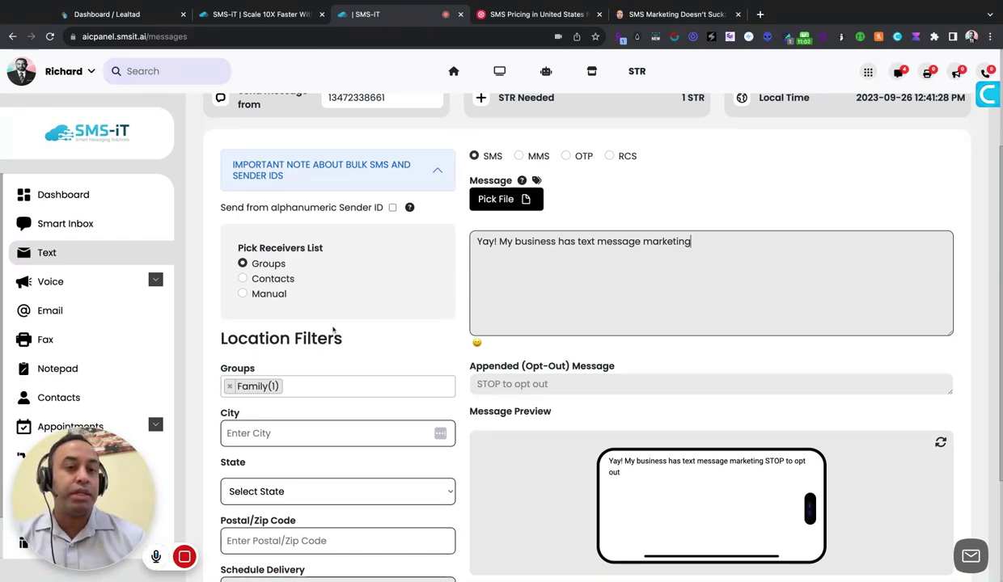
scroll(332, 329, "down", 3)
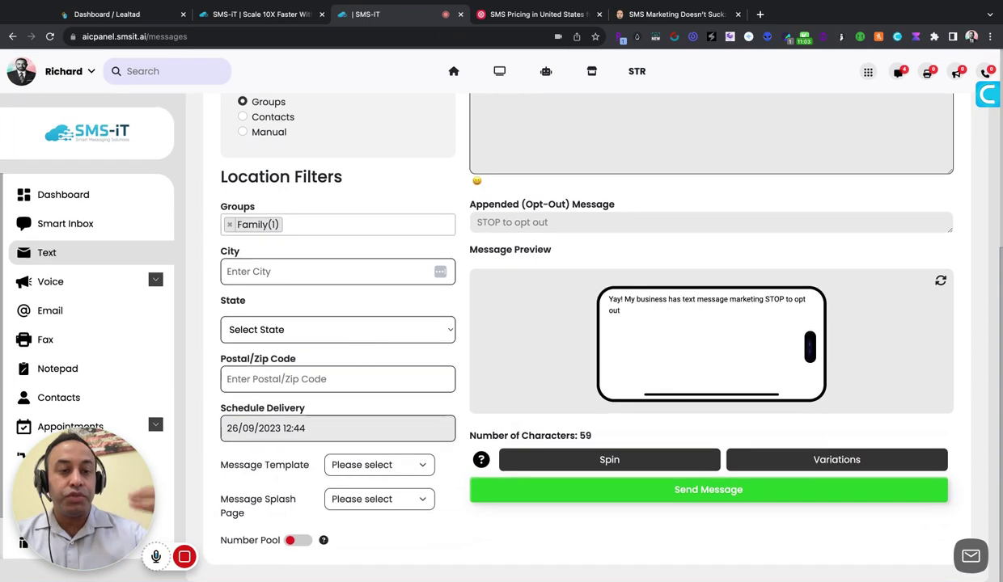
scroll(391, 331, "up", 3)
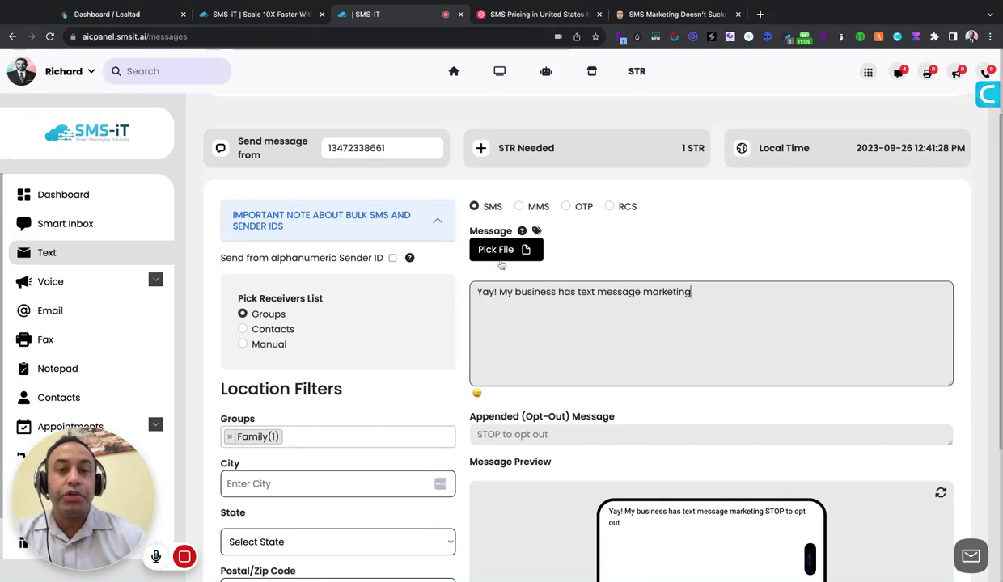
scroll(566, 380, "down", 1)
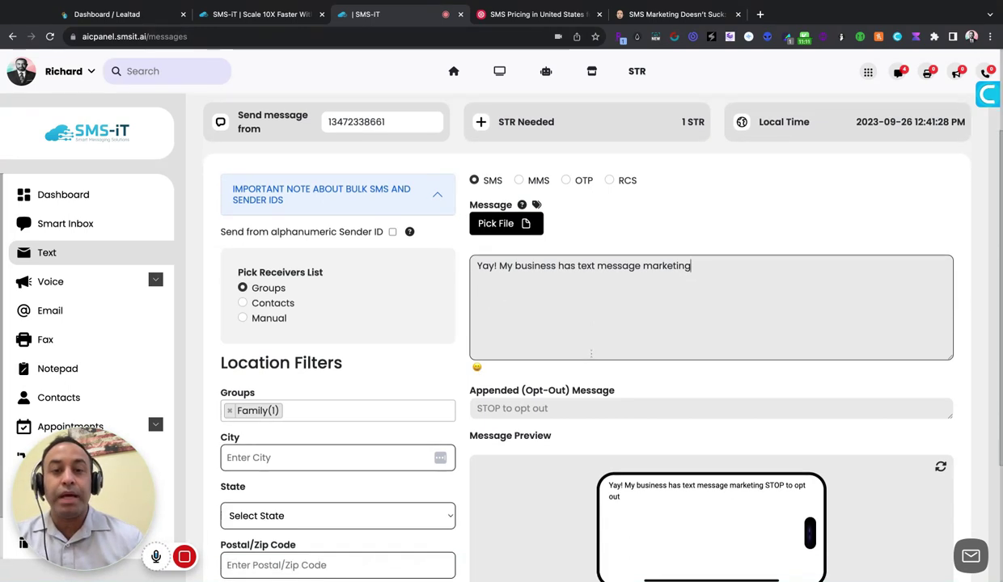
scroll(599, 405, "down", 1)
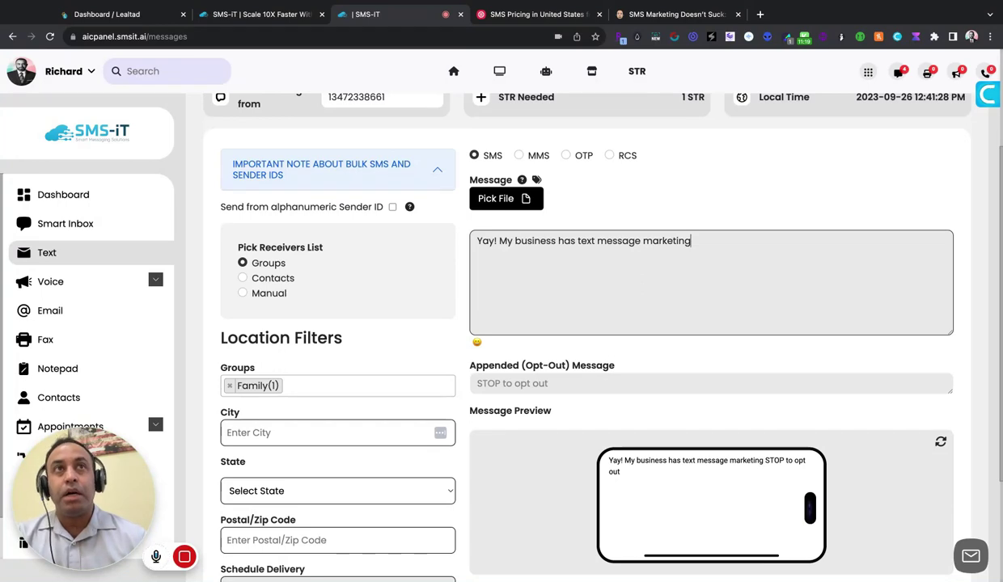
scroll(601, 359, "down", 2)
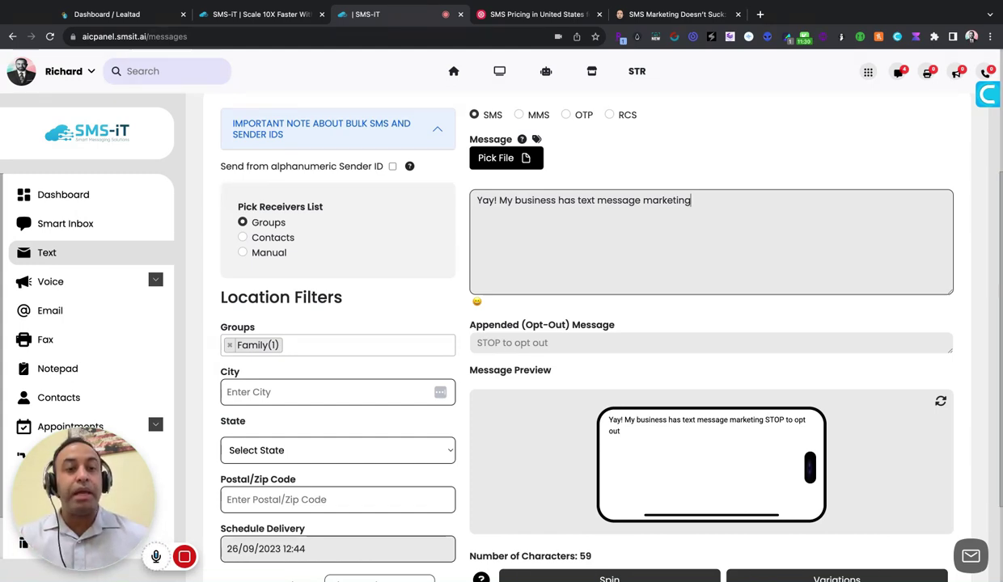
scroll(592, 328, "down", 1)
scroll(574, 305, "down", 3)
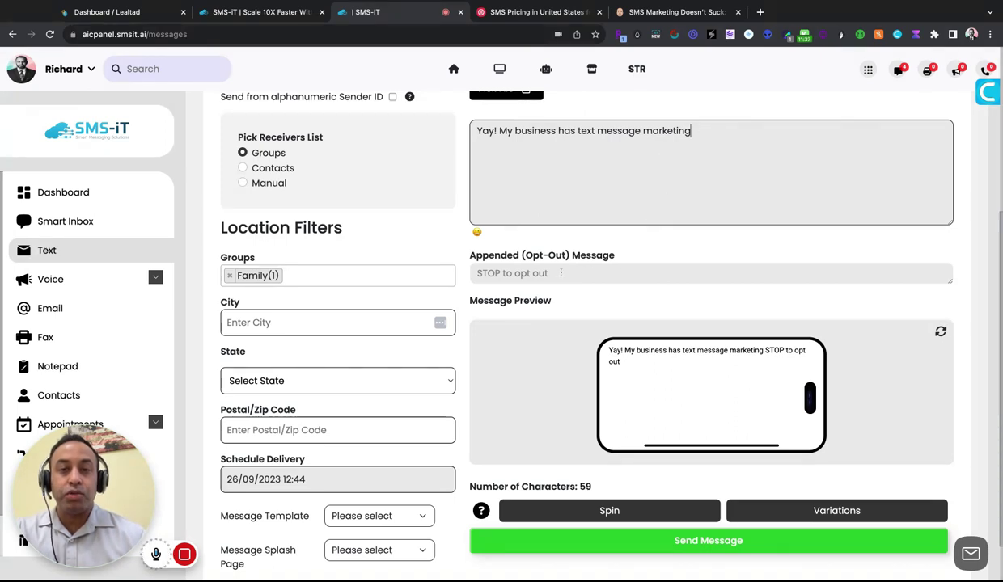
left_click(691, 552)
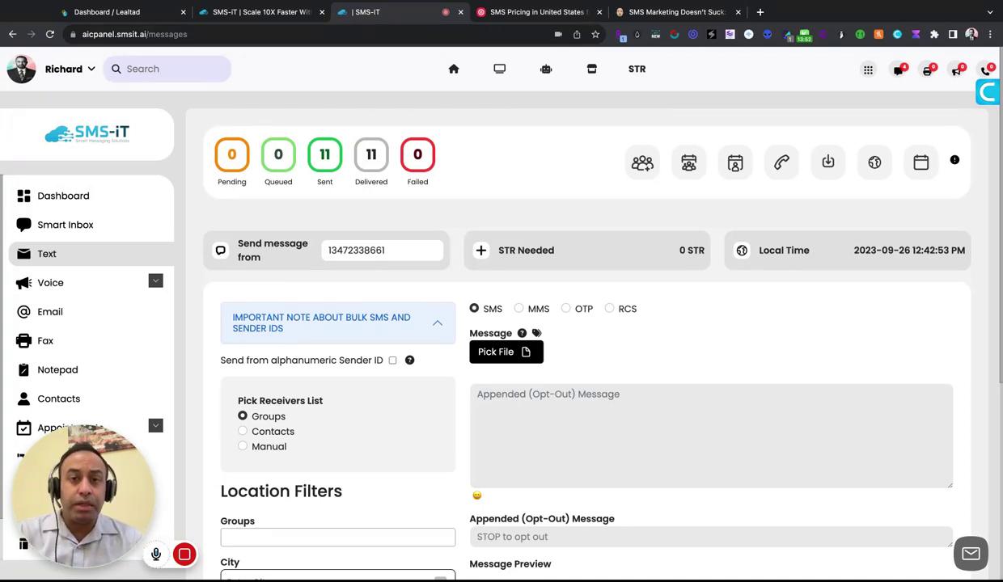
mouse_move(646, 70)
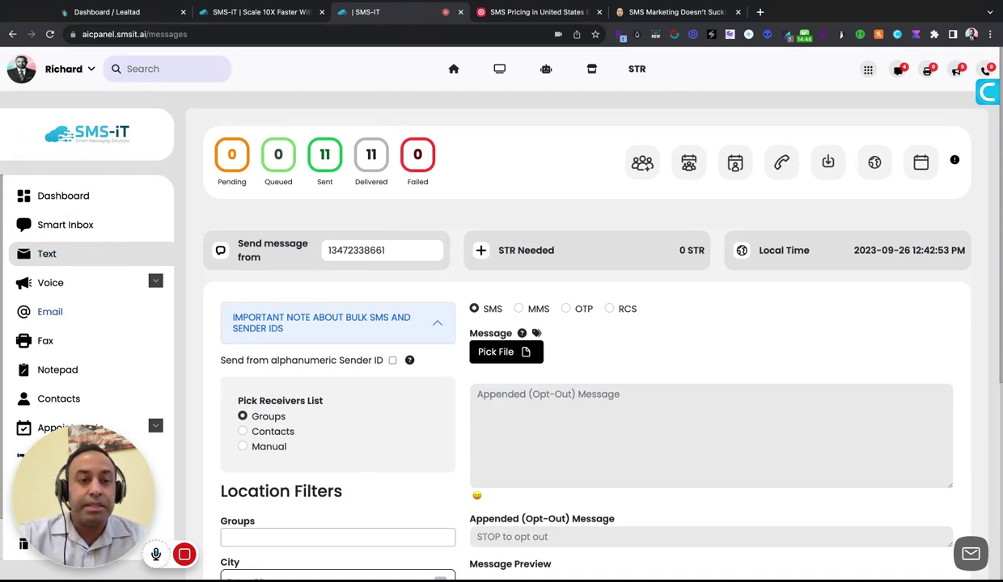
scroll(121, 267, "down", 5)
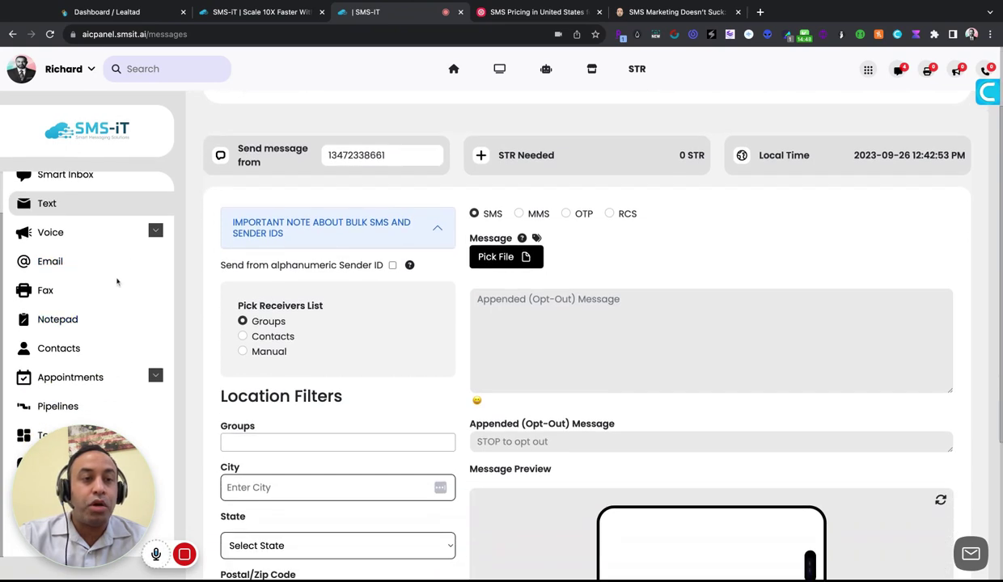
scroll(121, 267, "up", 2)
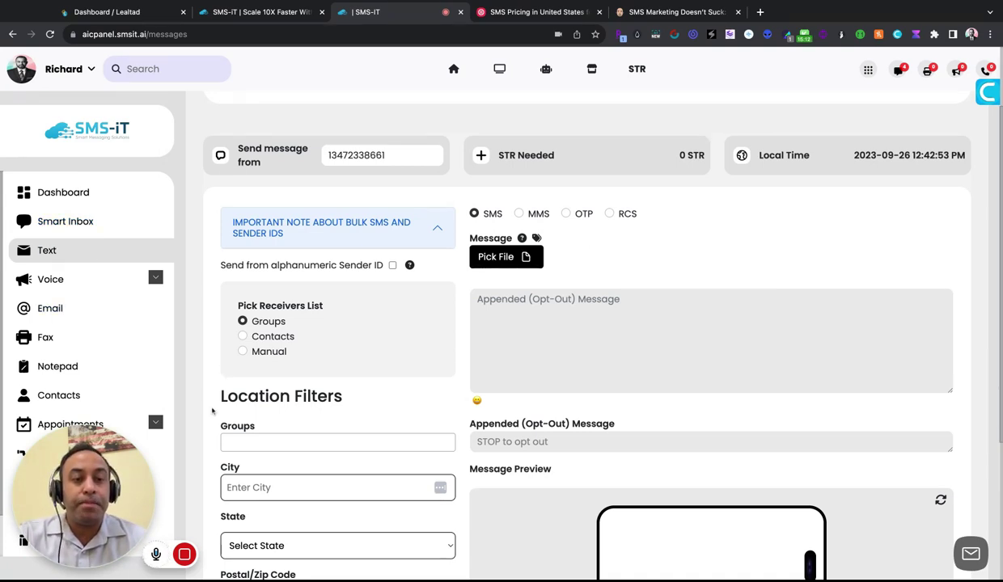
scroll(211, 409, "down", 5)
scroll(213, 411, "up", 8)
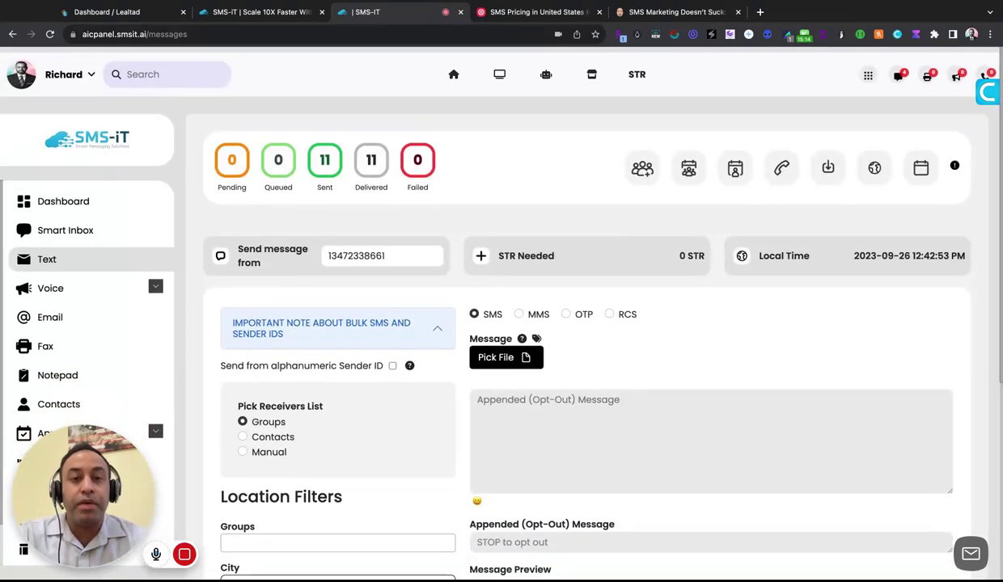